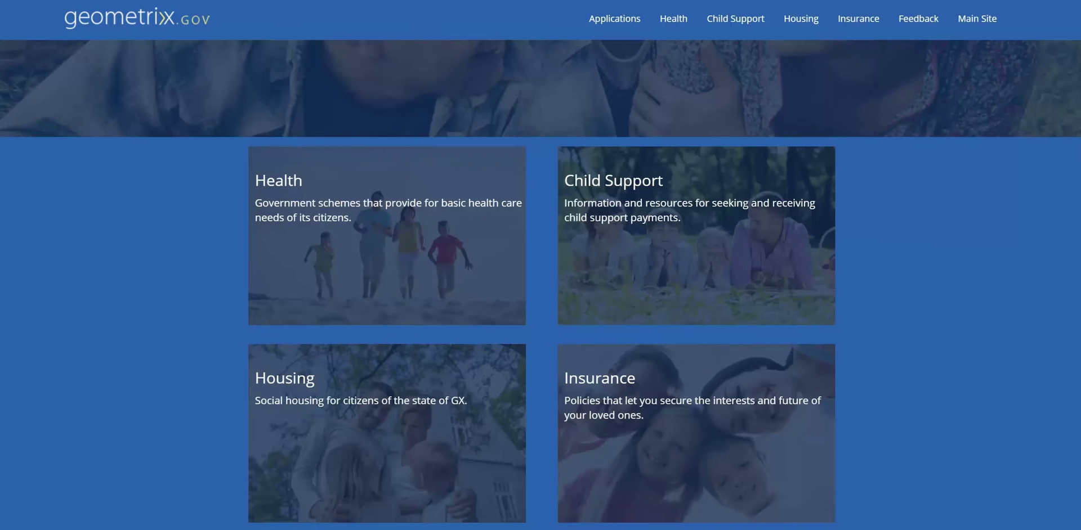
Start the Child Support eligibility check and answer that you are the custodial parent
{"action": "left_click", "coordinate": [737, 20]}
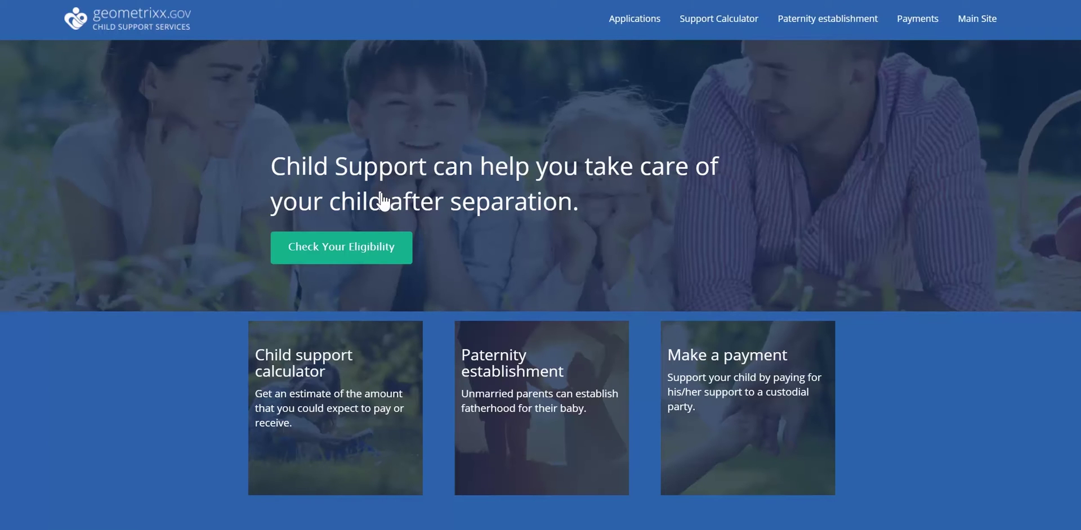
{"action": "left_click", "coordinate": [378, 250]}
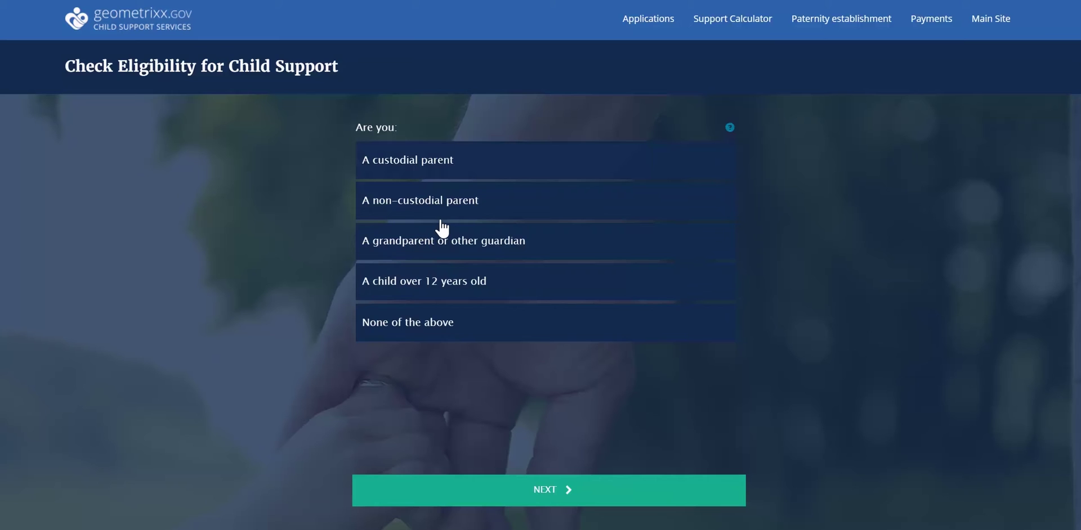
{"action": "left_click", "coordinate": [457, 168]}
{"action": "left_click", "coordinate": [596, 488]}
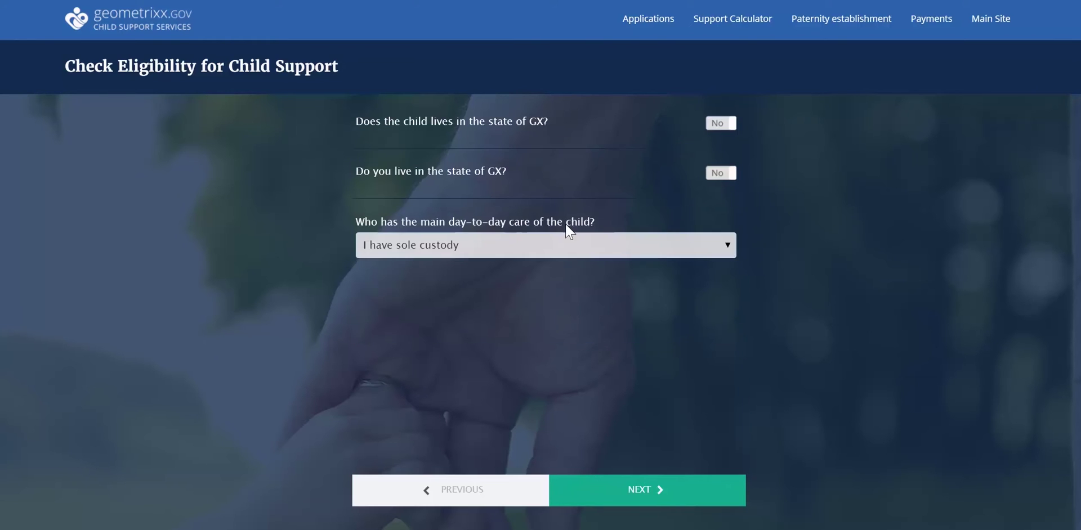
Answer GX residency Yes and child Under 16 years, run the check, and begin the application
{"action": "left_click", "coordinate": [719, 186]}
{"action": "left_click", "coordinate": [686, 485]}
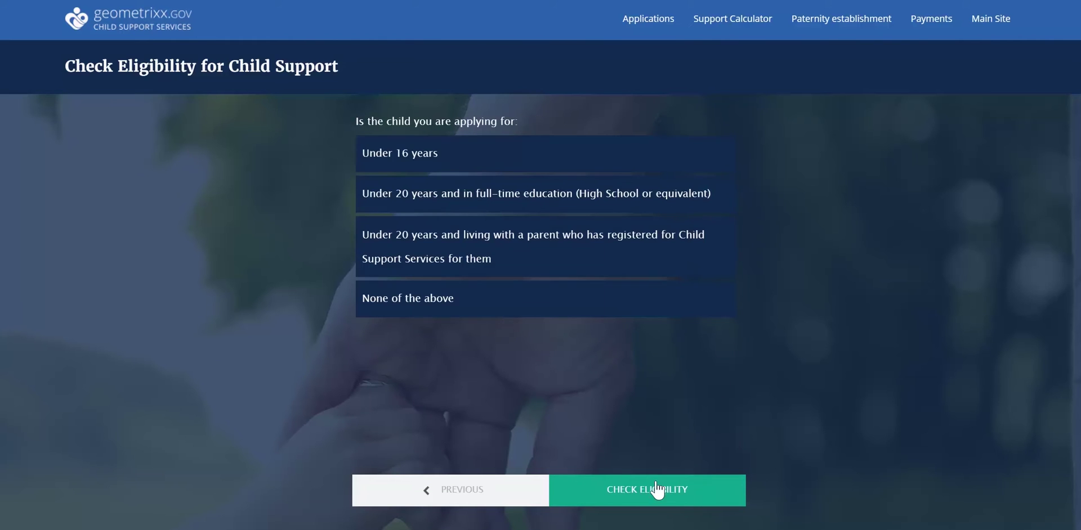
{"action": "left_click", "coordinate": [451, 153]}
{"action": "left_click", "coordinate": [638, 484]}
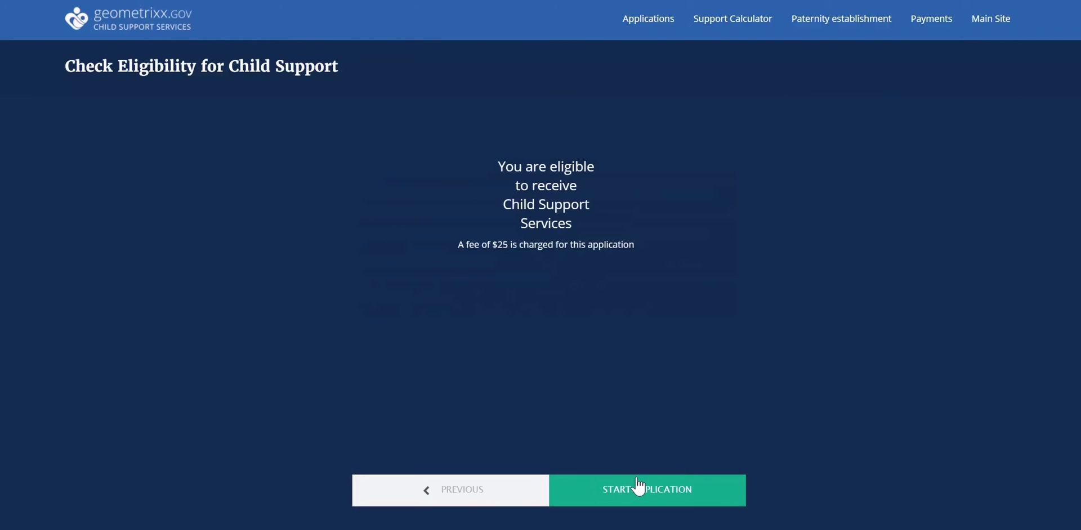
{"action": "left_click", "coordinate": [638, 486]}
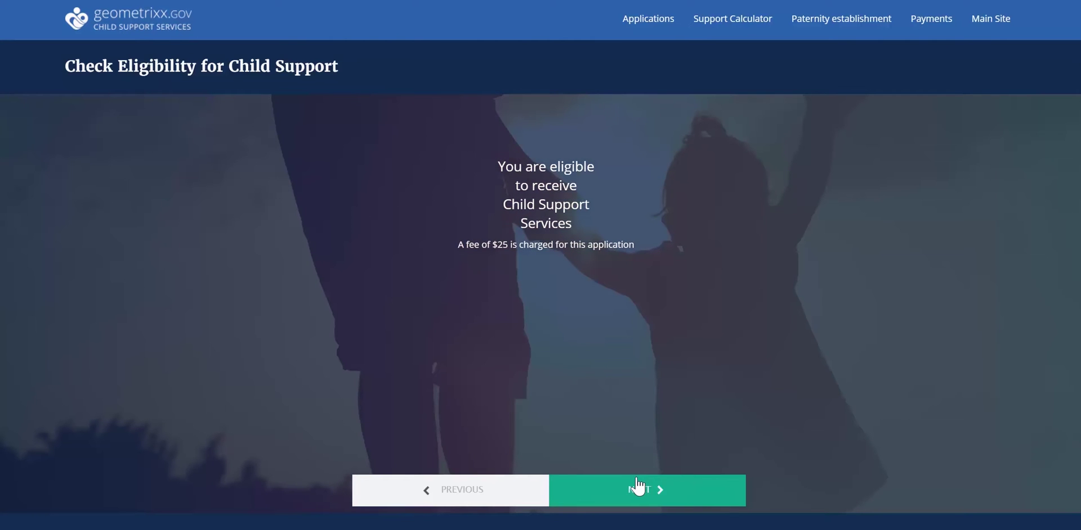
Continue into the application form and enter the applicant's first and last name
{"action": "left_click", "coordinate": [638, 485]}
{"action": "type", "text": "Sa"}
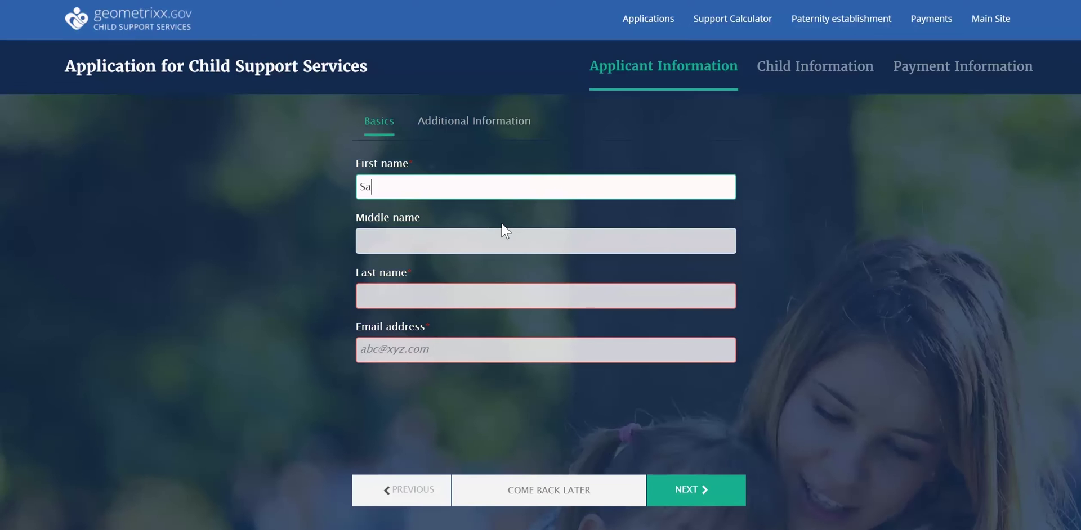
{"action": "type", "text": "rah"}
{"action": "key", "text": "Tab"}
Enter the applicant's email, then save the application with Come Back Later and send the email
{"action": "key", "text": "Tab"}
{"action": "type", "text": "Rose"}
{"action": "key", "text": "Tab"}
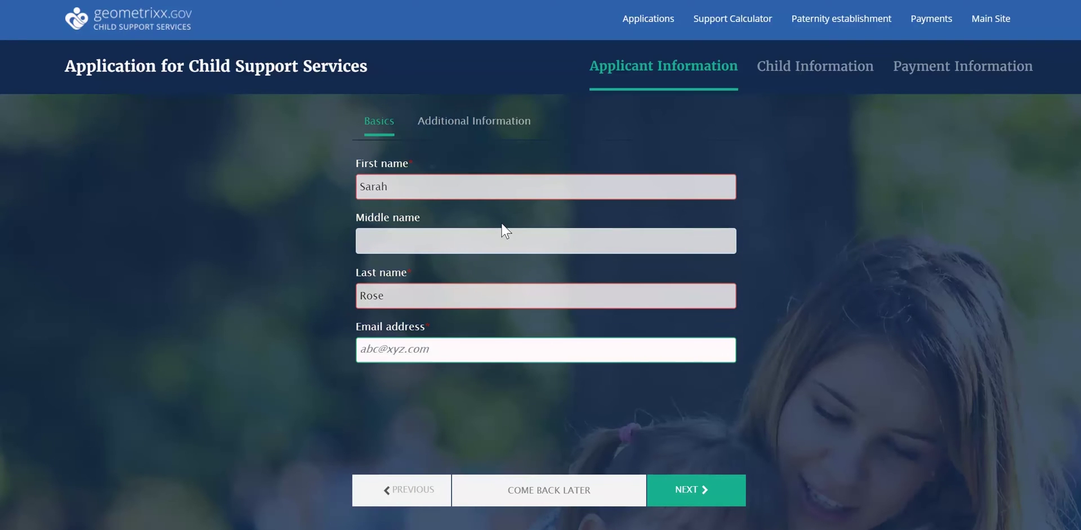
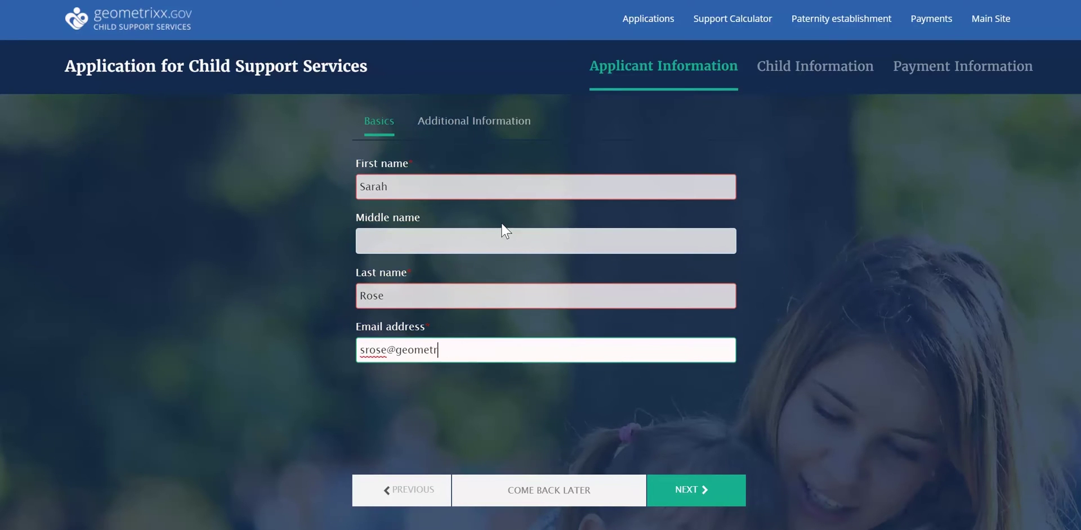
{"action": "left_click", "coordinate": [545, 491]}
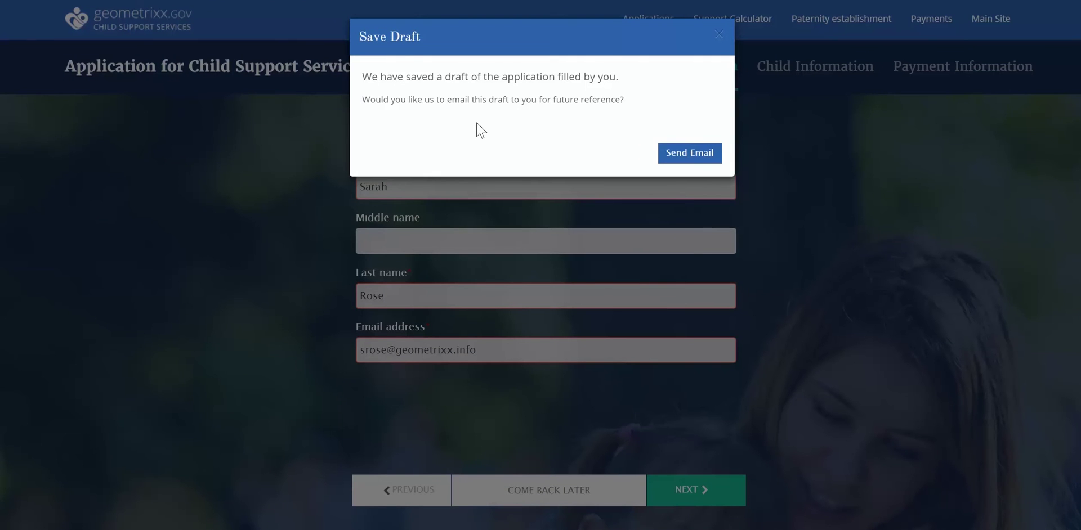
{"action": "left_click", "coordinate": [691, 152]}
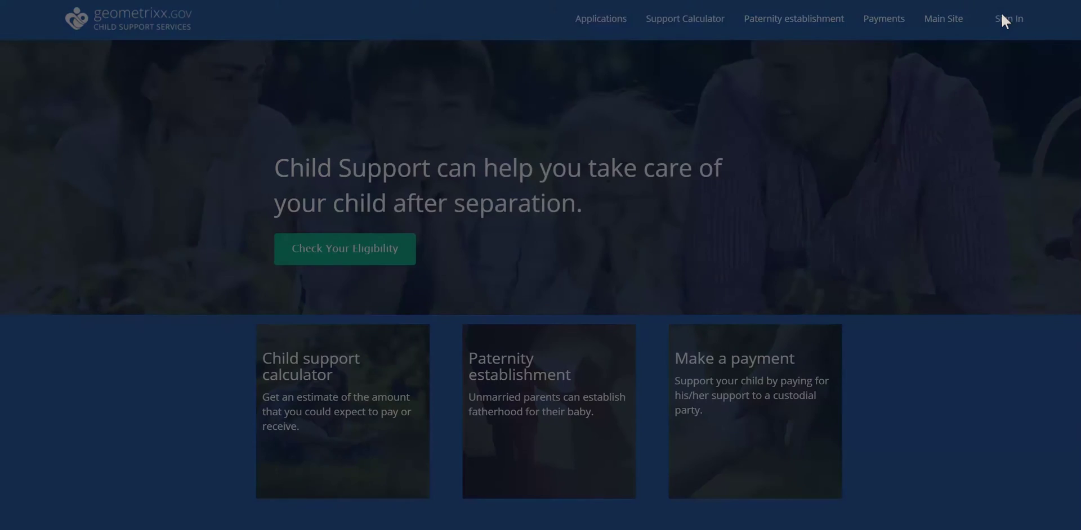
Sign in with the representative's username and password, with Login as representative ticked
{"action": "key", "text": "shift+Tab"}
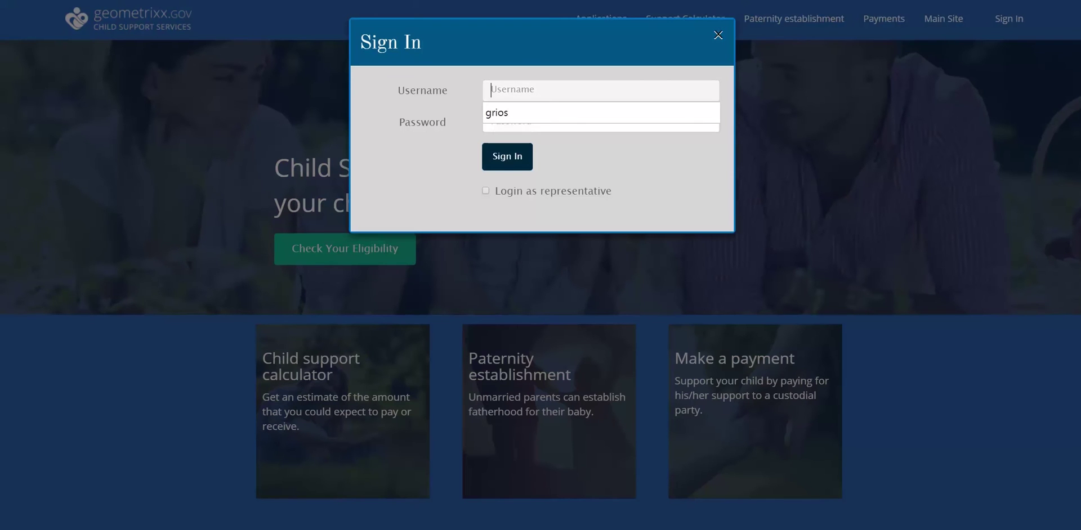
{"action": "key", "text": "Tab"}
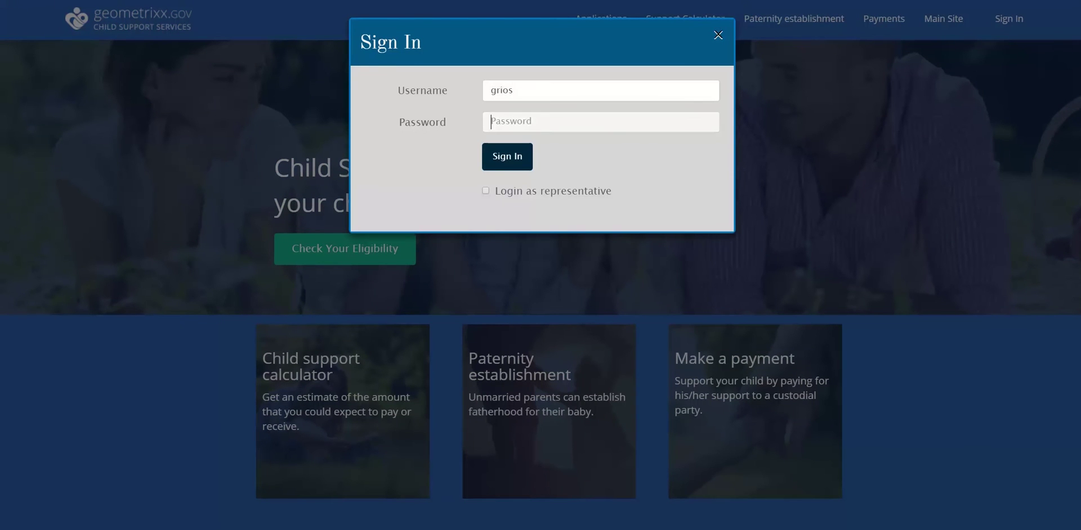
{"action": "left_click", "coordinate": [486, 191]}
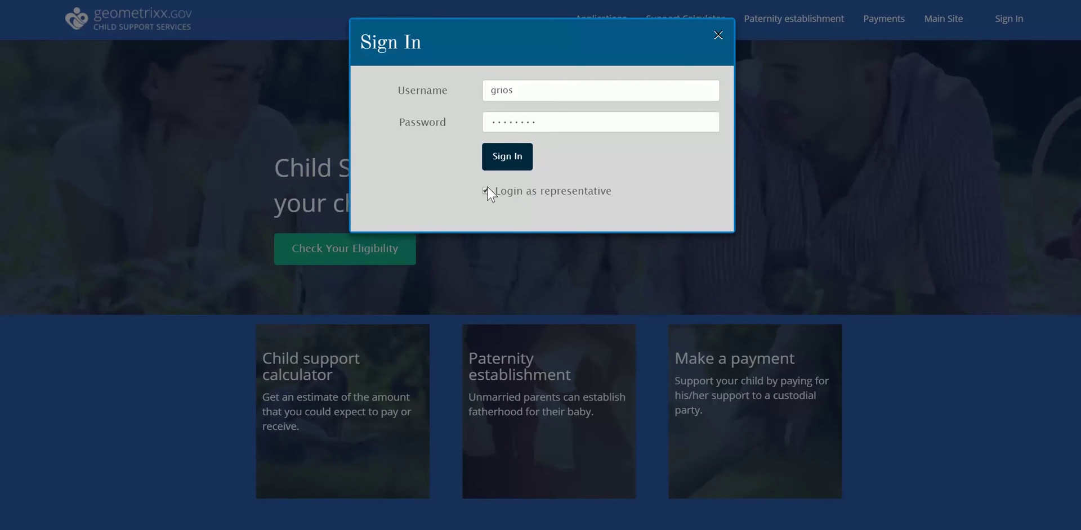
{"action": "left_click", "coordinate": [504, 163]}
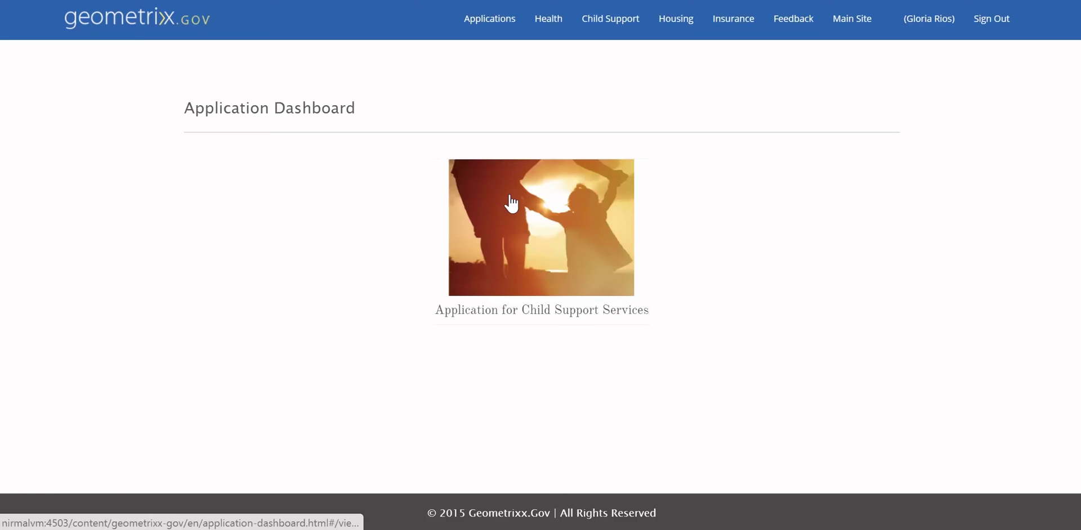
Open a Child Support Services submission from the dashboard and scroll through its application document
{"action": "left_click", "coordinate": [511, 203]}
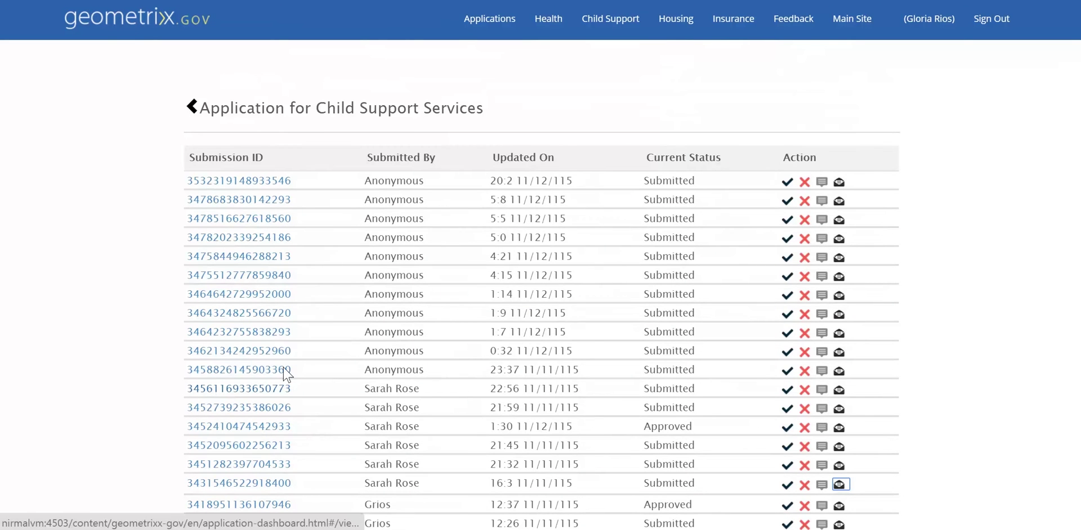
{"action": "left_click", "coordinate": [285, 388]}
{"action": "scroll", "coordinate": [534, 382], "scroll_direction": "down", "scroll_amount": 5}
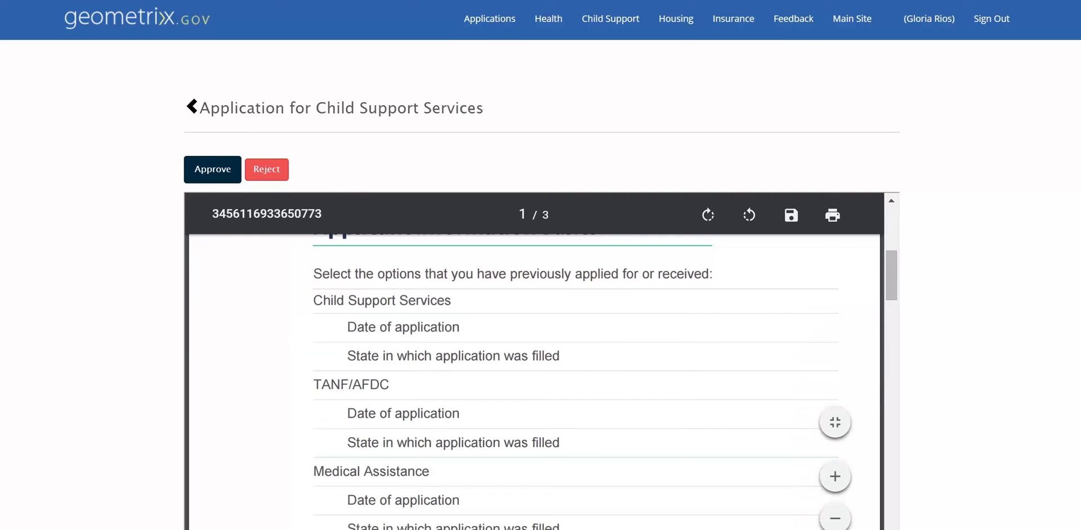
{"action": "scroll", "coordinate": [534, 383], "scroll_direction": "down", "scroll_amount": 2}
{"action": "scroll", "coordinate": [534, 383], "scroll_direction": "down", "scroll_amount": 5}
{"action": "scroll", "coordinate": [534, 383], "scroll_direction": "down", "scroll_amount": 1}
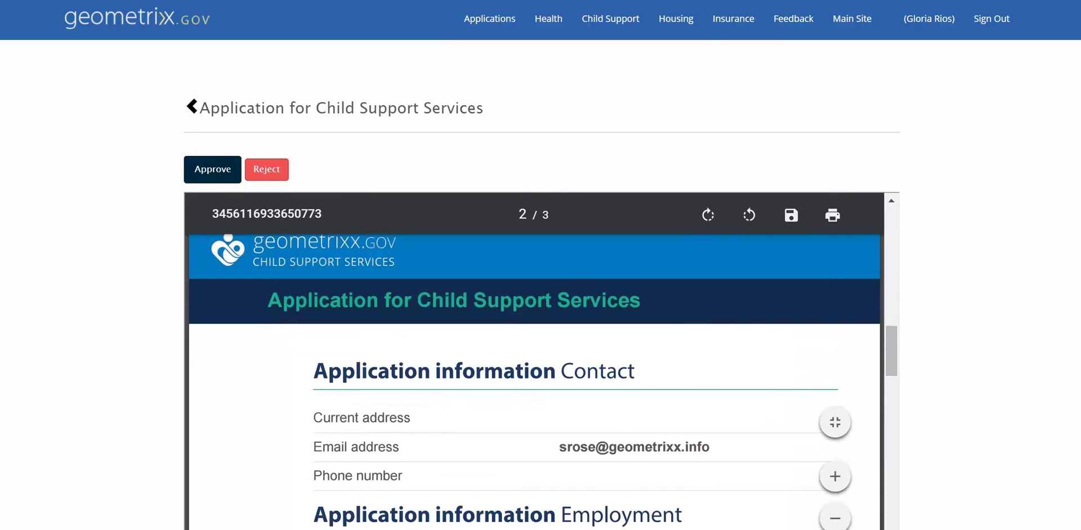
{"action": "scroll", "coordinate": [533, 383], "scroll_direction": "down", "scroll_amount": 1}
{"action": "scroll", "coordinate": [534, 383], "scroll_direction": "down", "scroll_amount": 5}
{"action": "scroll", "coordinate": [534, 383], "scroll_direction": "down", "scroll_amount": 2}
{"action": "scroll", "coordinate": [533, 383], "scroll_direction": "down", "scroll_amount": 2}
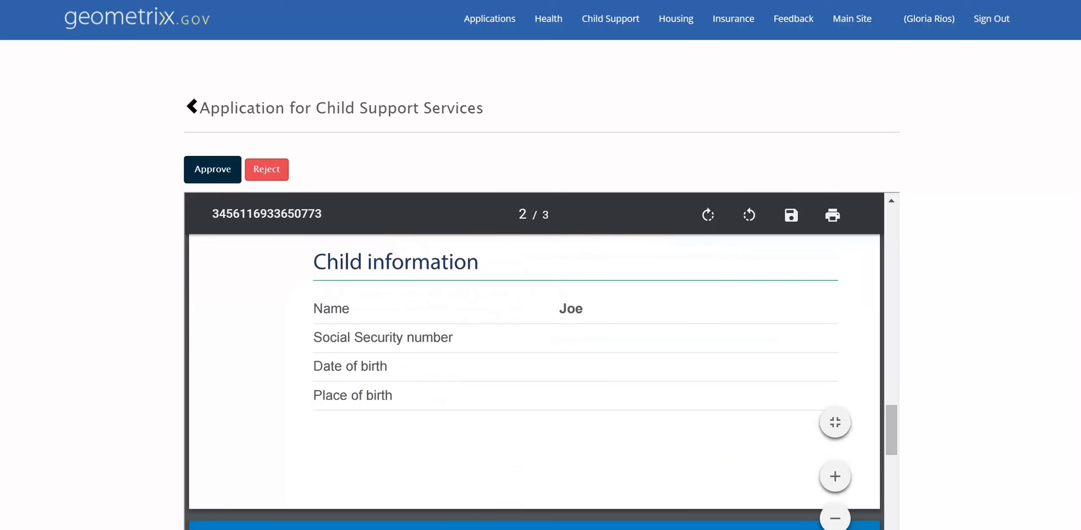
{"action": "scroll", "coordinate": [533, 383], "scroll_direction": "down", "scroll_amount": 3}
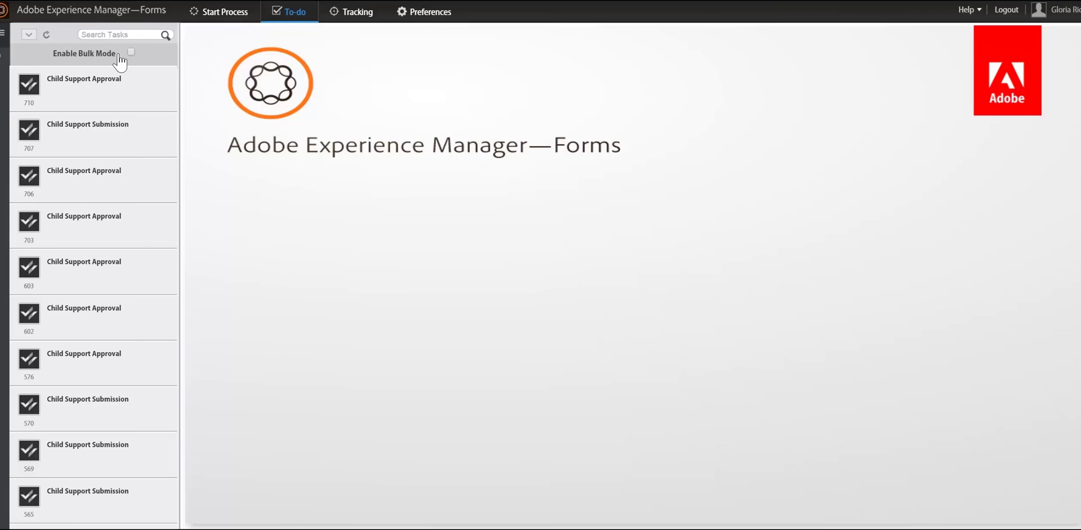
Open the first Child Support Approval task and scroll through it
{"action": "left_click", "coordinate": [147, 85]}
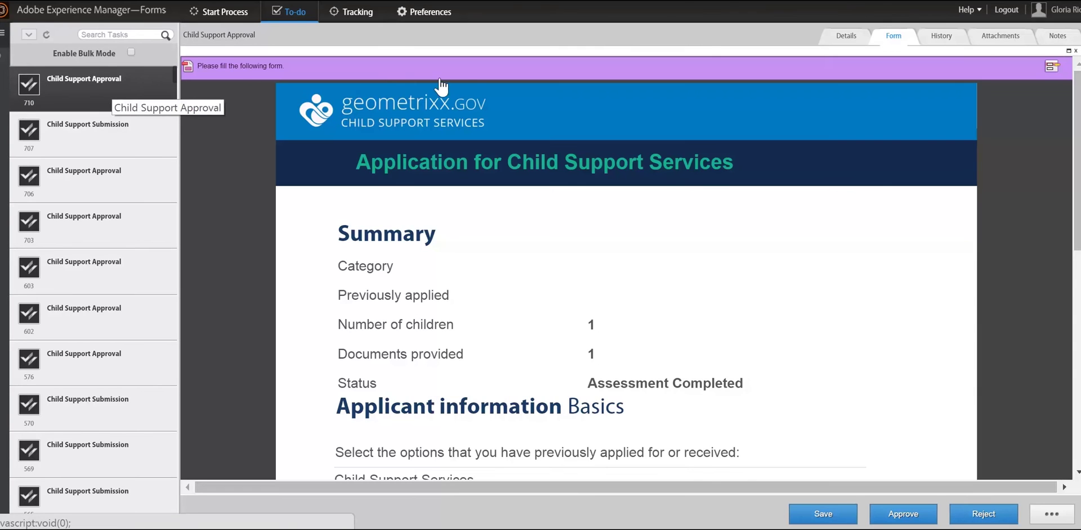
{"action": "scroll", "coordinate": [732, 76], "scroll_direction": "down", "scroll_amount": 3}
{"action": "scroll", "coordinate": [845, 70], "scroll_direction": "down", "scroll_amount": 3}
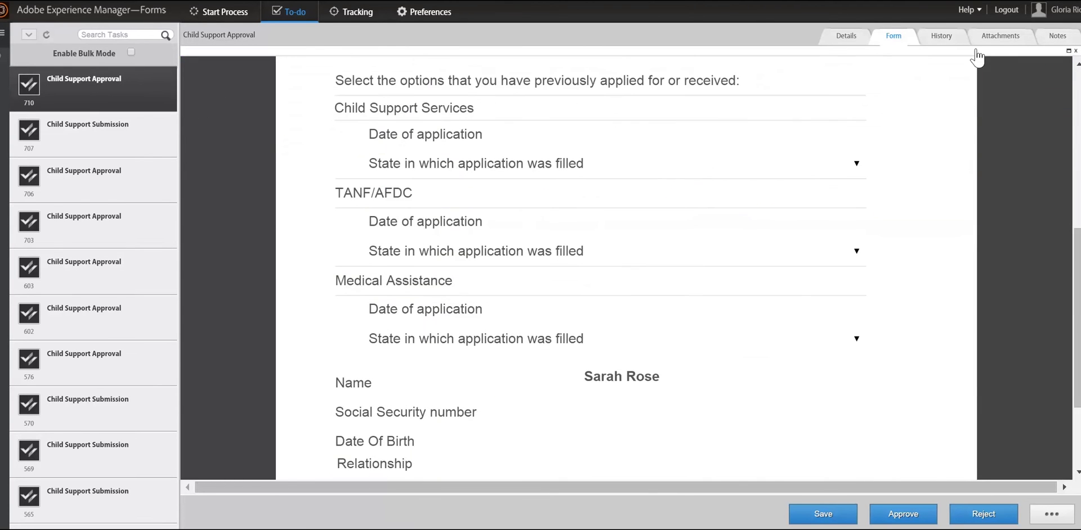
Check the attached DefaultMetaTemplate PDF's ticked verification items and signatures
{"action": "left_click", "coordinate": [994, 39]}
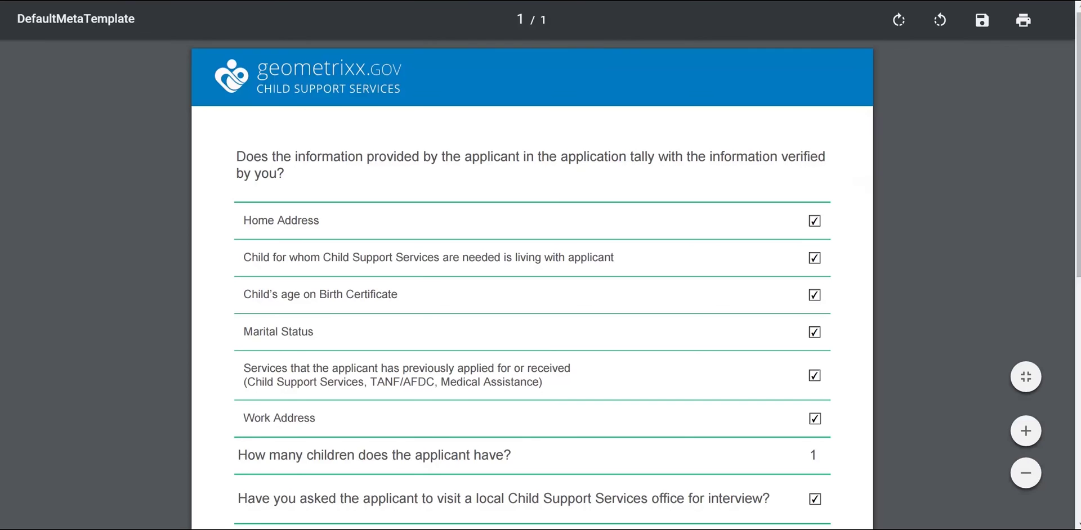
{"action": "scroll", "coordinate": [571, 161], "scroll_direction": "down", "scroll_amount": 3}
{"action": "scroll", "coordinate": [571, 161], "scroll_direction": "down", "scroll_amount": 2}
{"action": "scroll", "coordinate": [571, 157], "scroll_direction": "down", "scroll_amount": 3}
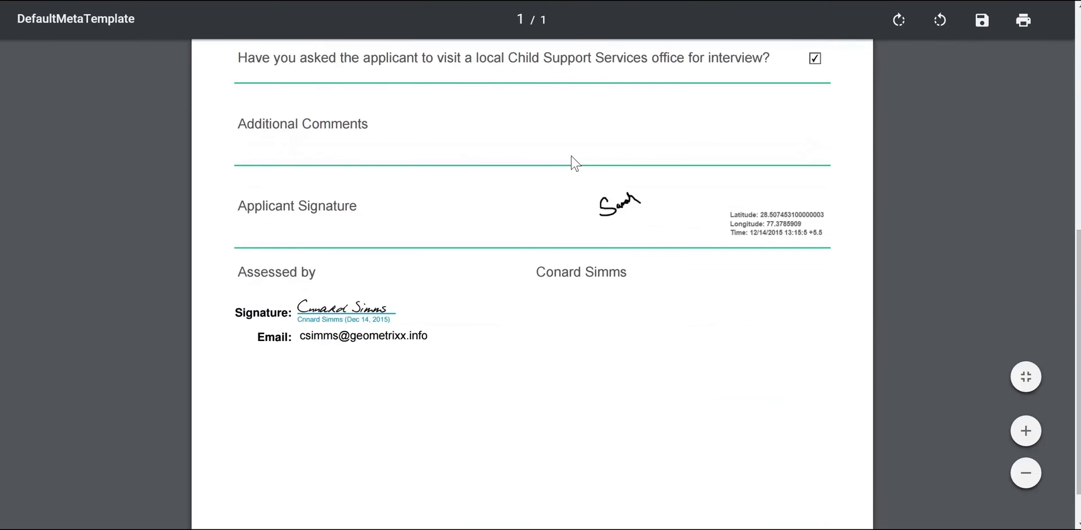
{"action": "scroll", "coordinate": [572, 161], "scroll_direction": "up", "scroll_amount": 4}
{"action": "scroll", "coordinate": [572, 161], "scroll_direction": "up", "scroll_amount": 1}
{"action": "scroll", "coordinate": [572, 160], "scroll_direction": "up", "scroll_amount": 3}
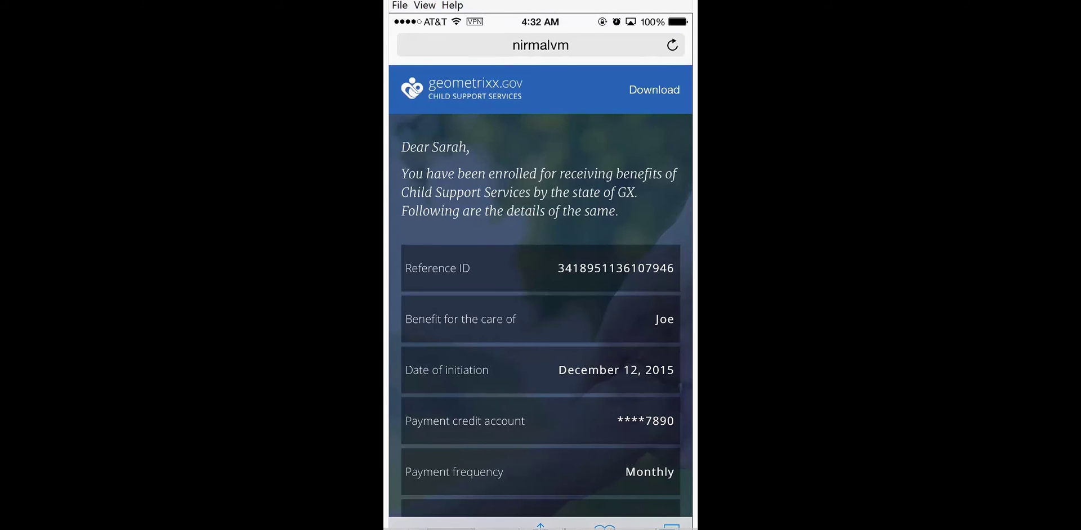
Review the $800.00 monthly payment on the enrollment page, then launch the Geometrixx Gov app
{"action": "scroll", "coordinate": [541, 281], "scroll_direction": "down", "scroll_amount": 5}
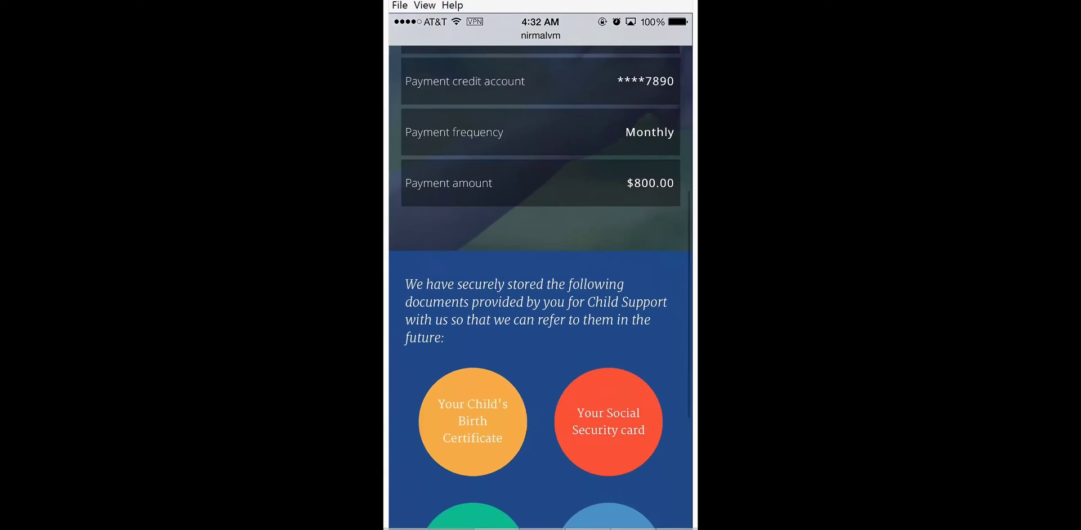
{"action": "scroll", "coordinate": [541, 282], "scroll_direction": "down", "scroll_amount": 5}
{"action": "scroll", "coordinate": [541, 282], "scroll_direction": "up", "scroll_amount": 8}
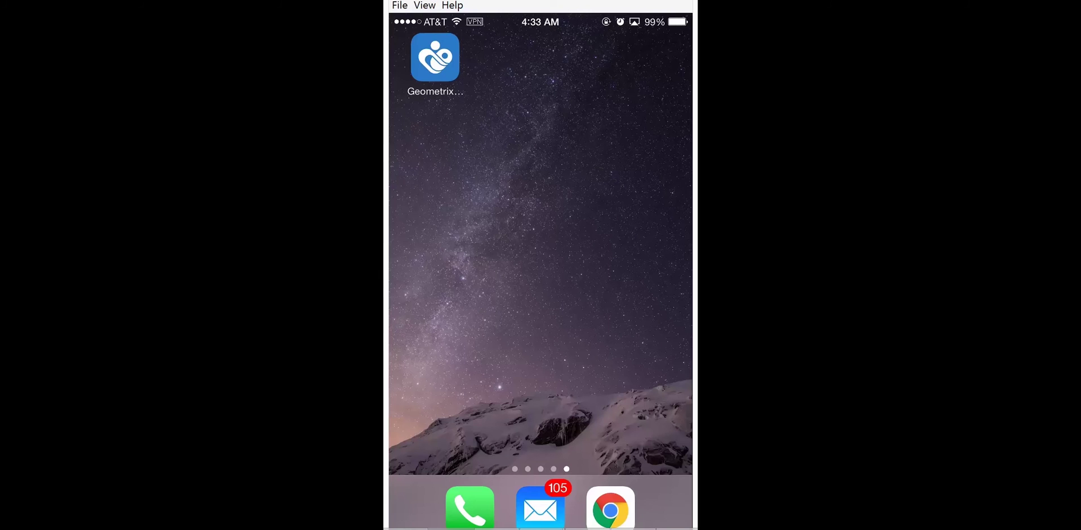
{"action": "left_click", "coordinate": [436, 57]}
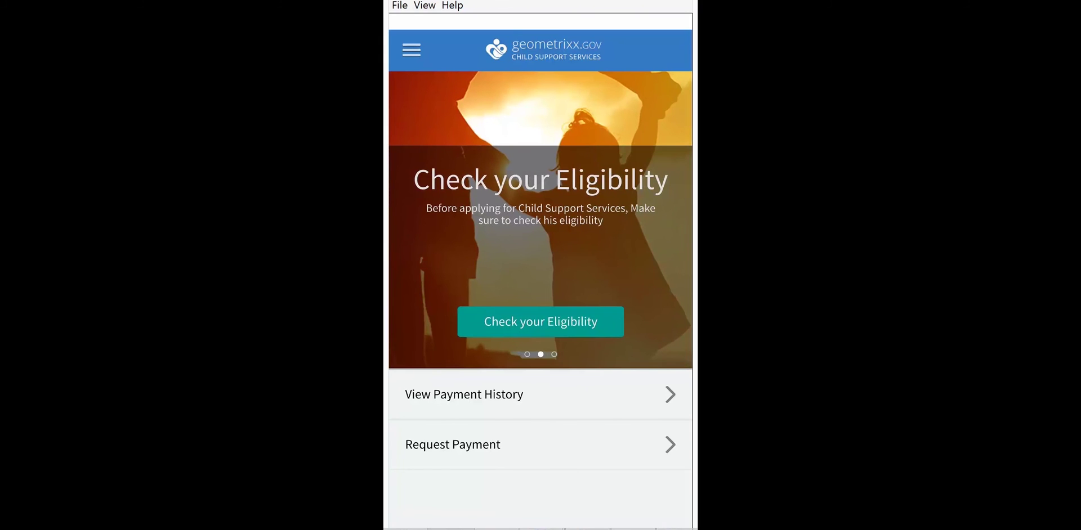
Review a beneficiary's $800.00 monthly payment history, then return to the beneficiary list
{"action": "left_click", "coordinate": [464, 394]}
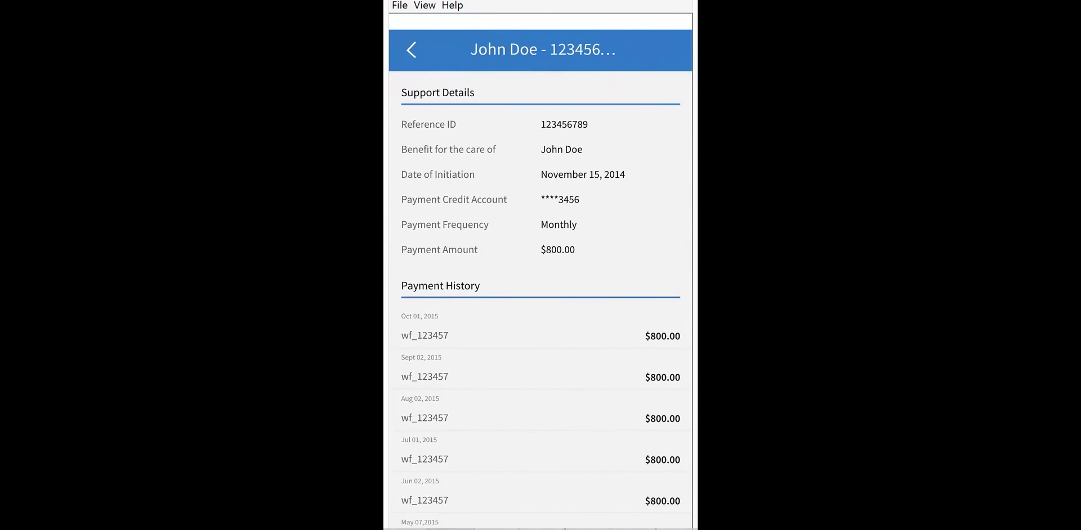
{"action": "scroll", "coordinate": [541, 299], "scroll_direction": "down", "scroll_amount": 5}
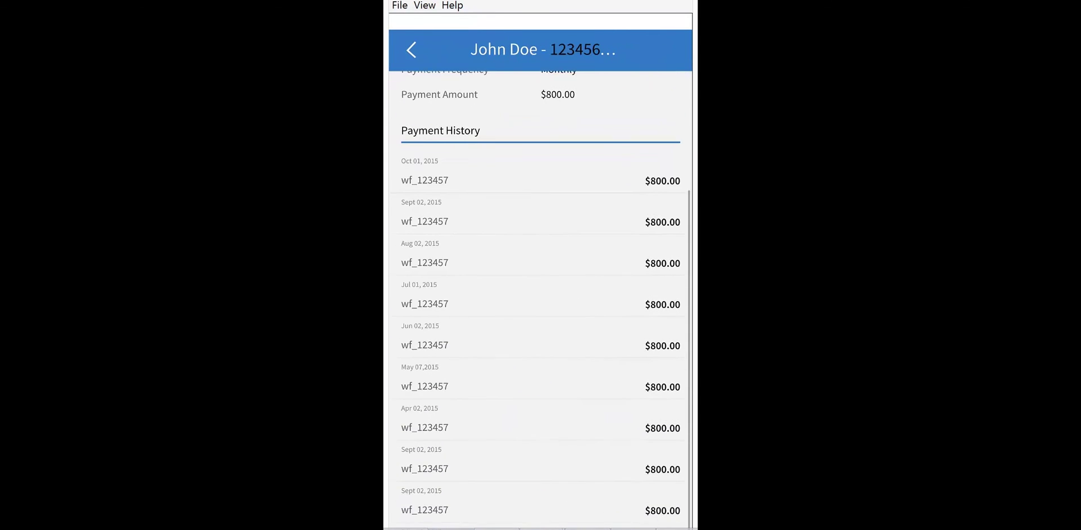
{"action": "scroll", "coordinate": [540, 298], "scroll_direction": "down", "scroll_amount": 1}
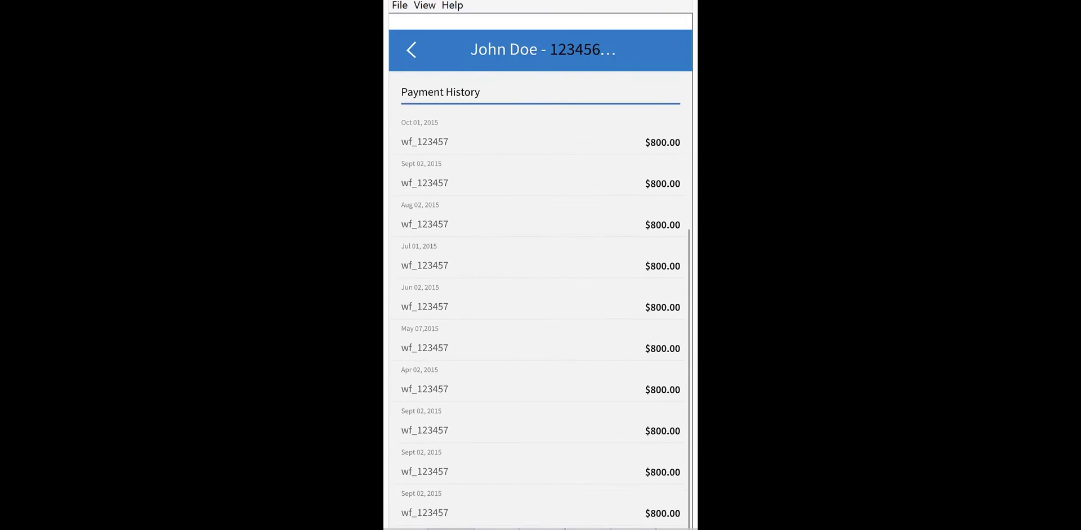
{"action": "scroll", "coordinate": [541, 298], "scroll_direction": "up", "scroll_amount": 1}
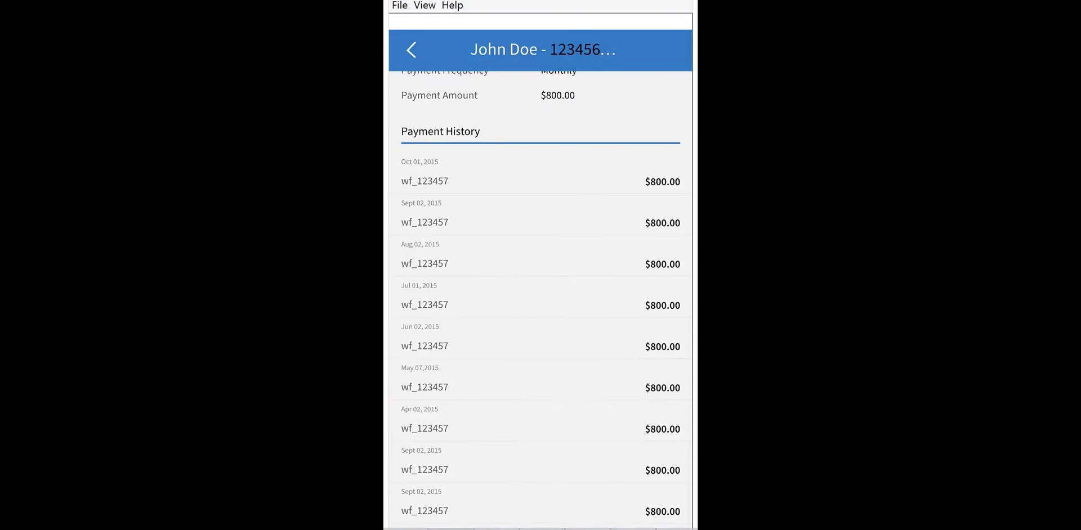
{"action": "key", "text": "Escape"}
{"action": "key", "text": "Escape"}
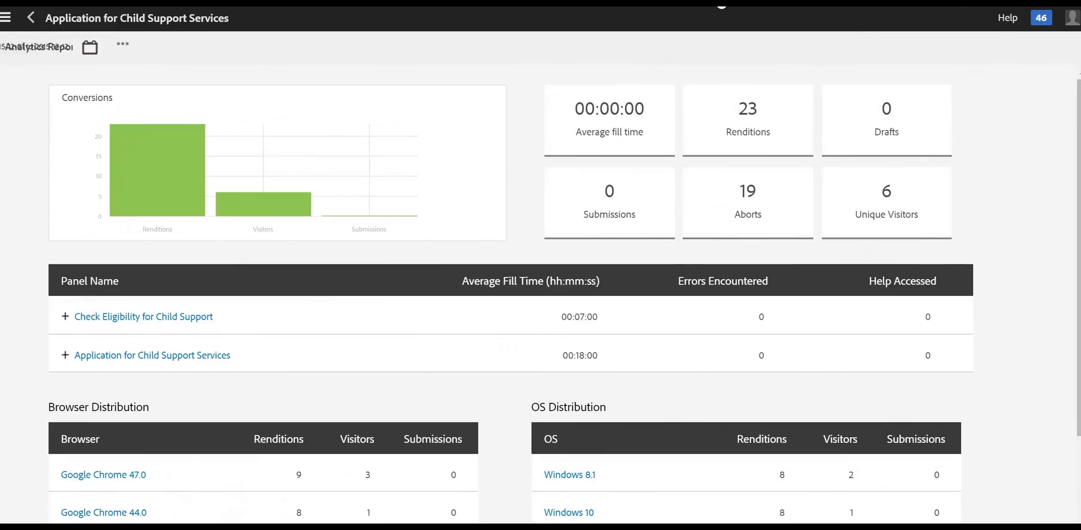
Expand the Check Eligibility for Child Support panel in the analytics report
{"action": "scroll", "coordinate": [601, 8], "scroll_direction": "down", "scroll_amount": 1}
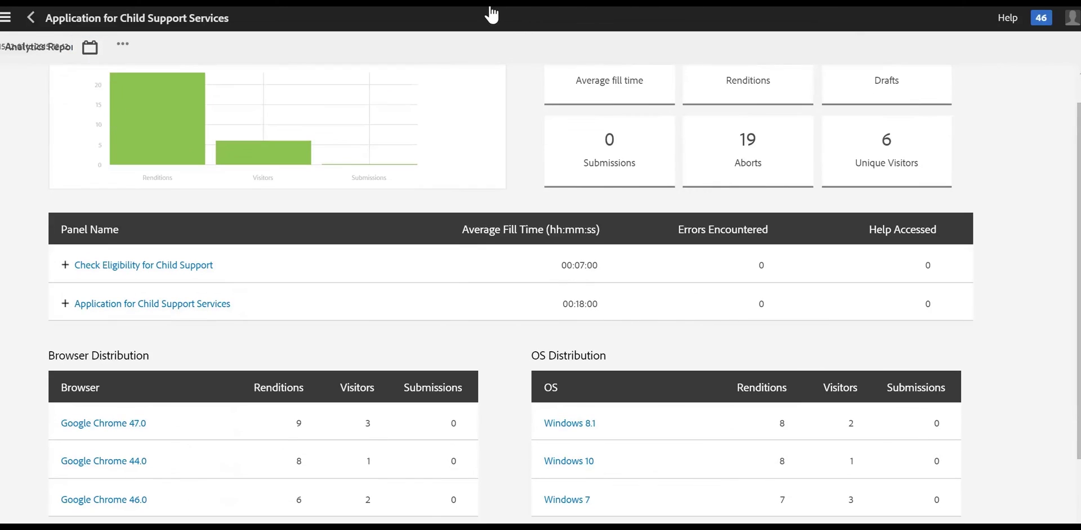
{"action": "scroll", "coordinate": [372, 27], "scroll_direction": "down", "scroll_amount": 1}
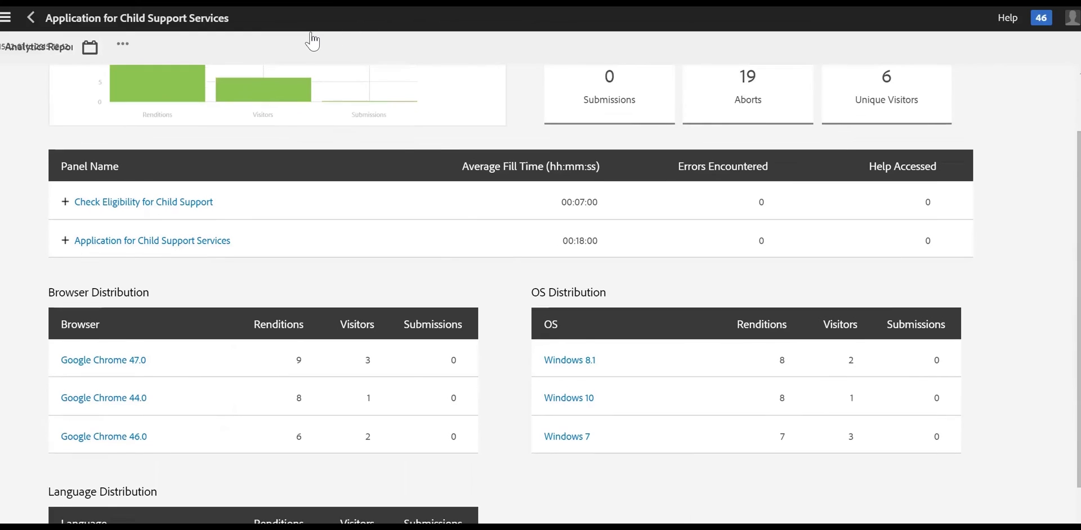
{"action": "scroll", "coordinate": [293, 43], "scroll_direction": "down", "scroll_amount": 2}
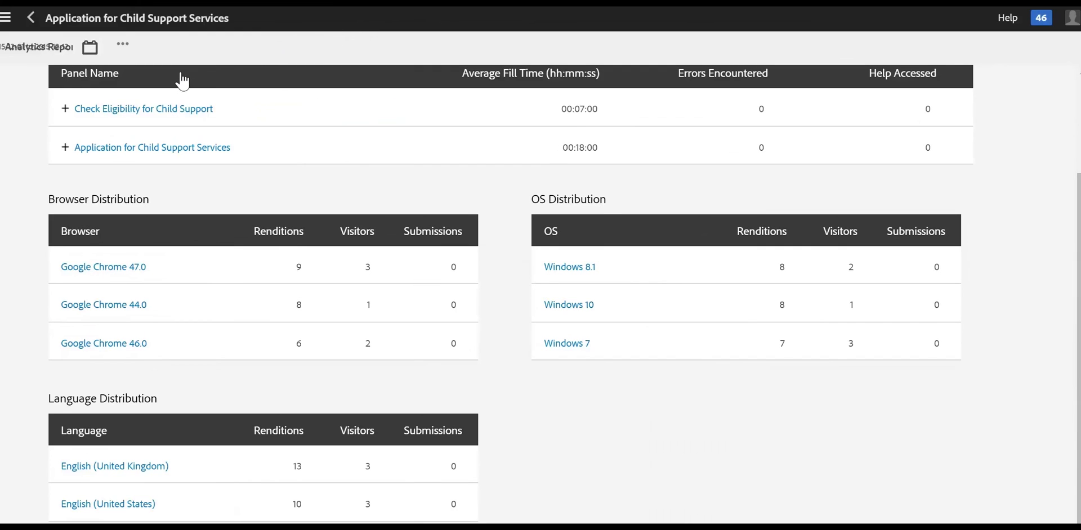
{"action": "left_click", "coordinate": [127, 110]}
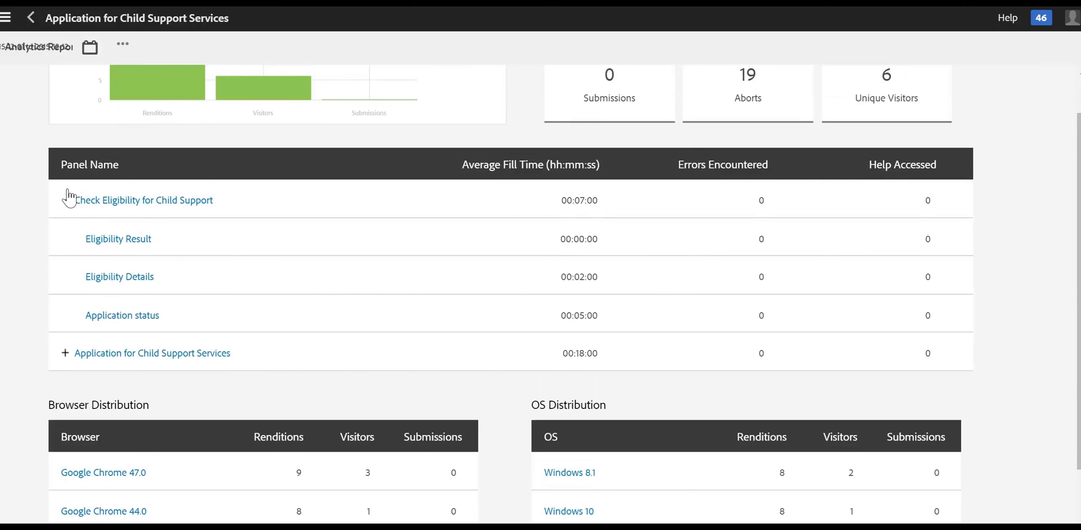
Expand the Application for Child Support Services and Form Payment panels
{"action": "scroll", "coordinate": [35, 270], "scroll_direction": "down", "scroll_amount": 2}
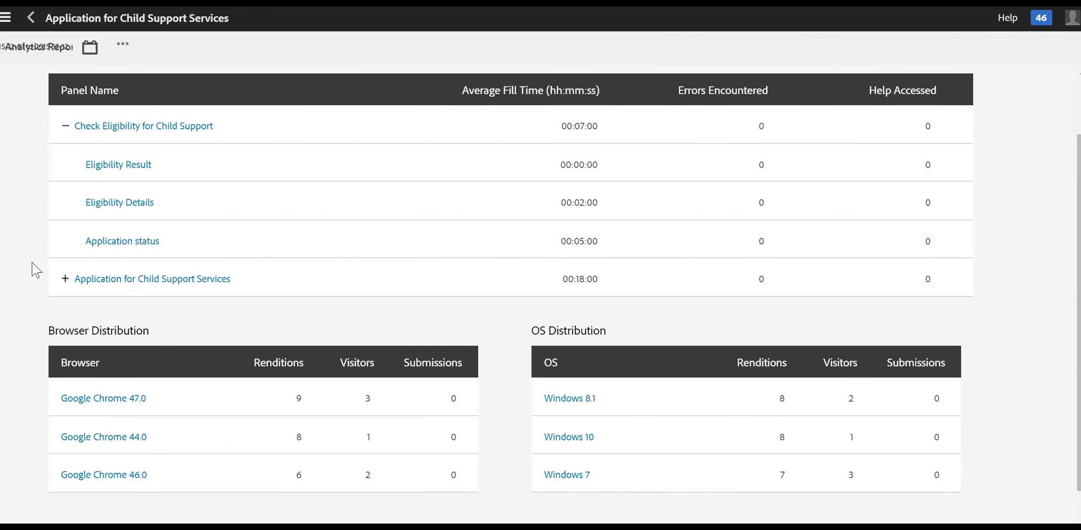
{"action": "left_click", "coordinate": [63, 280]}
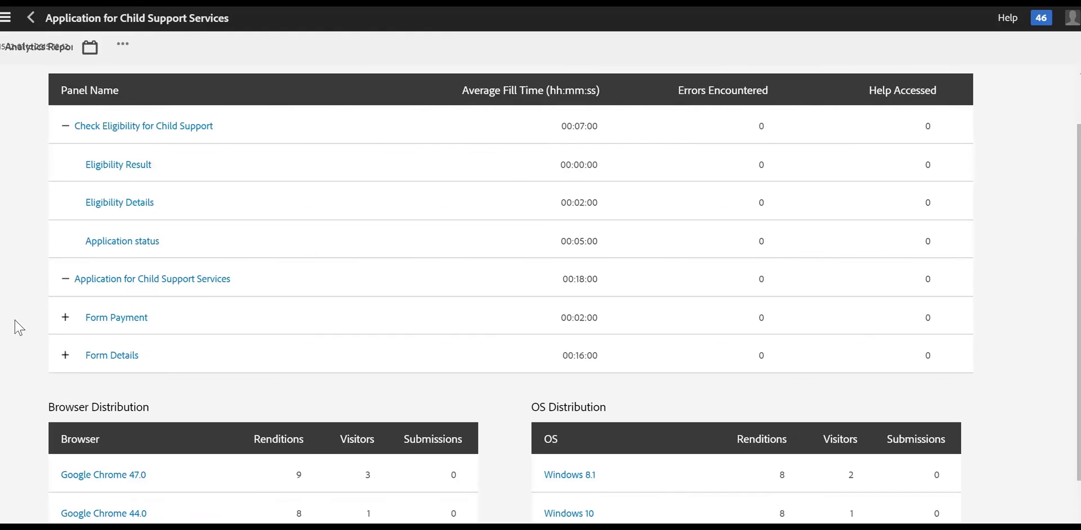
{"action": "left_click", "coordinate": [65, 317]}
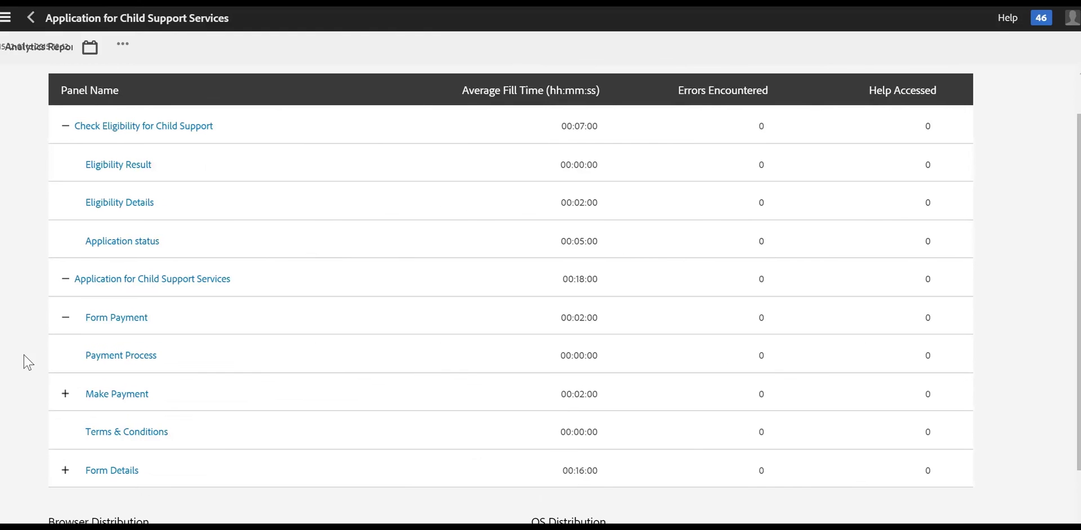
{"action": "scroll", "coordinate": [24, 363], "scroll_direction": "down", "scroll_amount": 5}
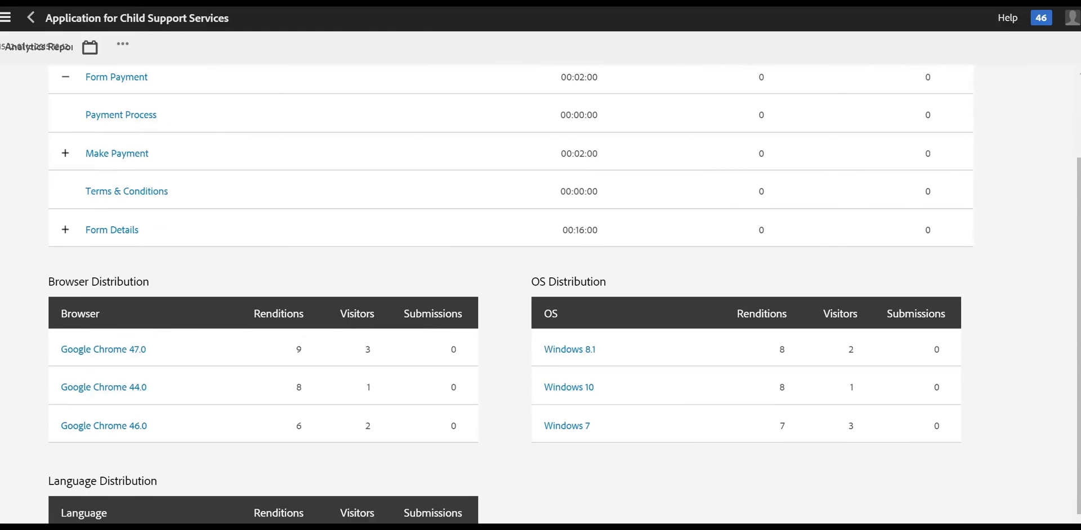
{"action": "scroll", "coordinate": [20, 363], "scroll_direction": "up", "scroll_amount": 2}
{"action": "scroll", "coordinate": [20, 364], "scroll_direction": "up", "scroll_amount": 8}
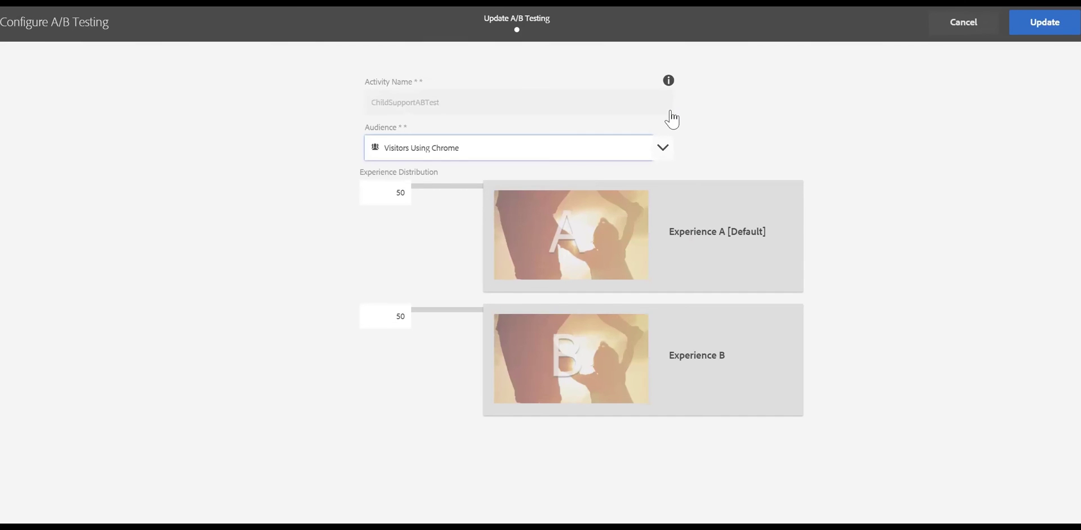
Check the Visitors Using Chrome audience, then cancel out of ChildSupportABTest settings unchanged
{"action": "left_click", "coordinate": [664, 148]}
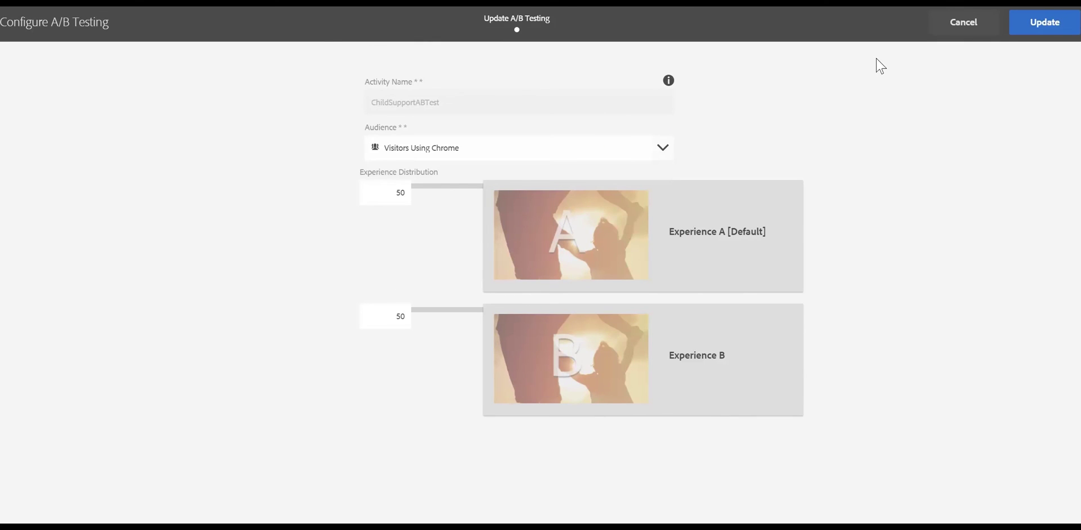
{"action": "left_click", "coordinate": [964, 22]}
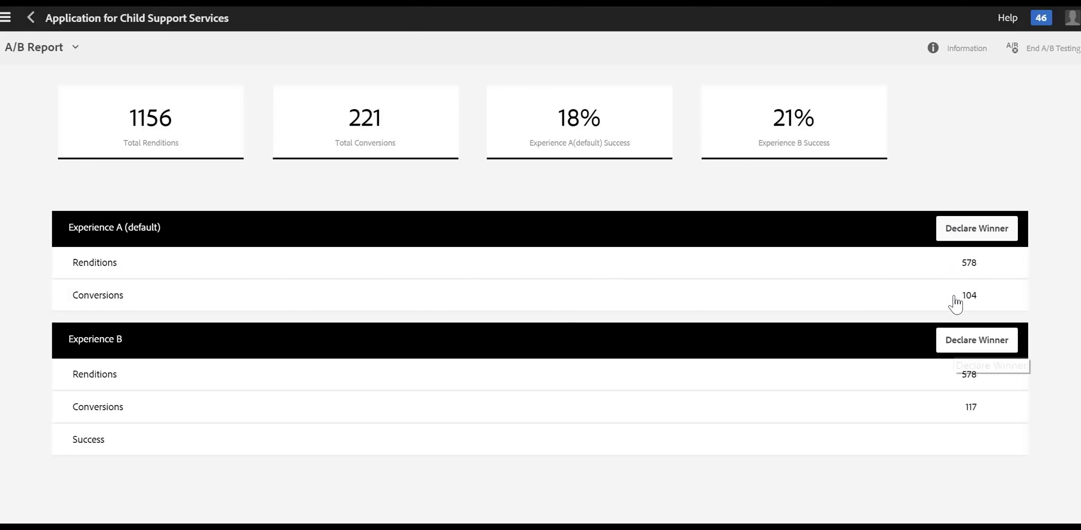
Declare Experience B, at 21% success versus 18%, the A/B test winner
{"action": "left_click", "coordinate": [956, 346]}
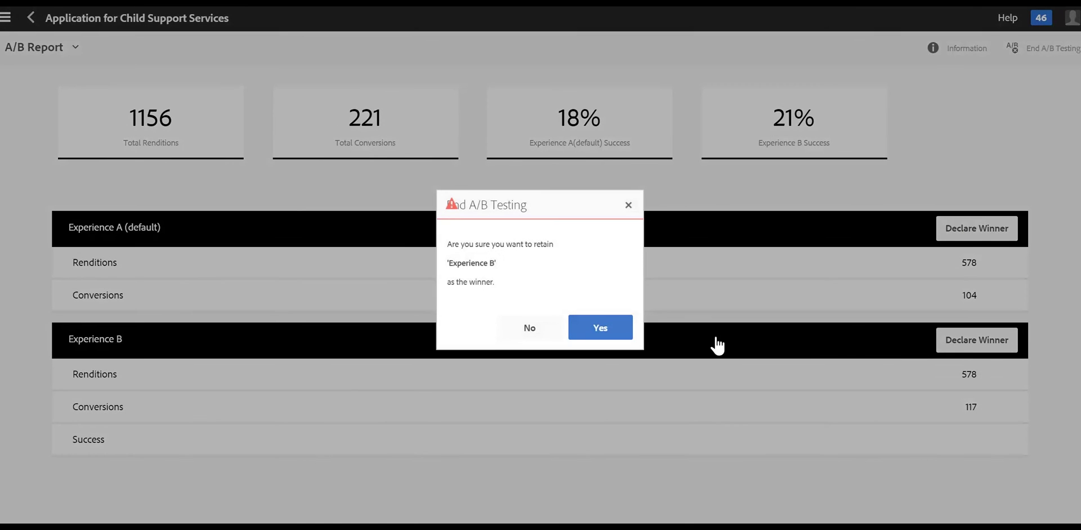